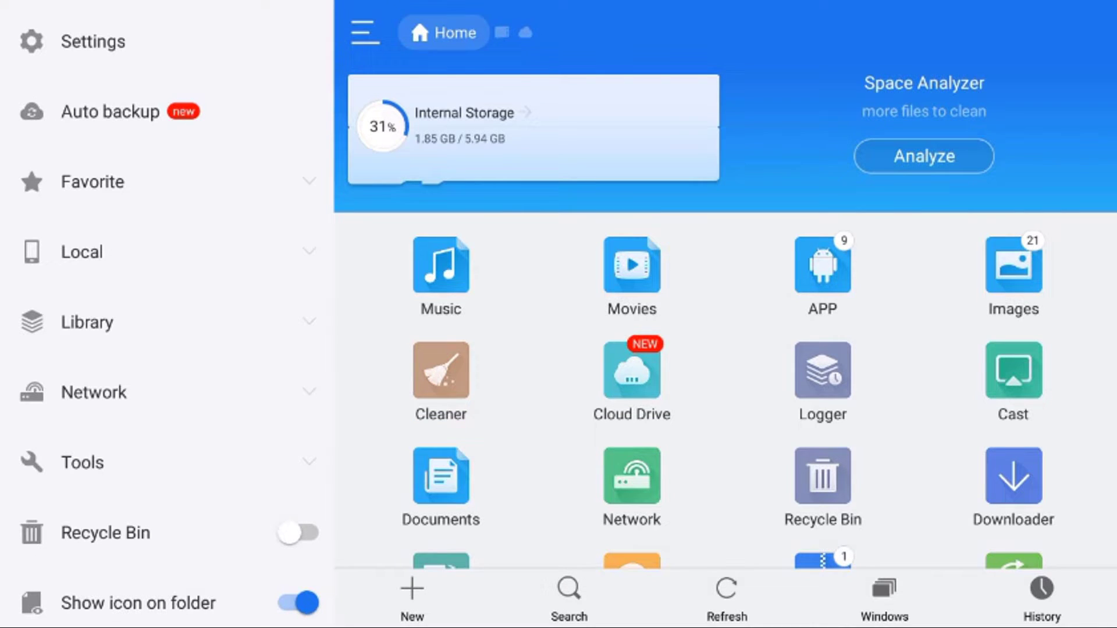
Open the Internal Storage card (1.85 GB of 5.94 GB used) from the ES File Explorer home screen.
key("Down")
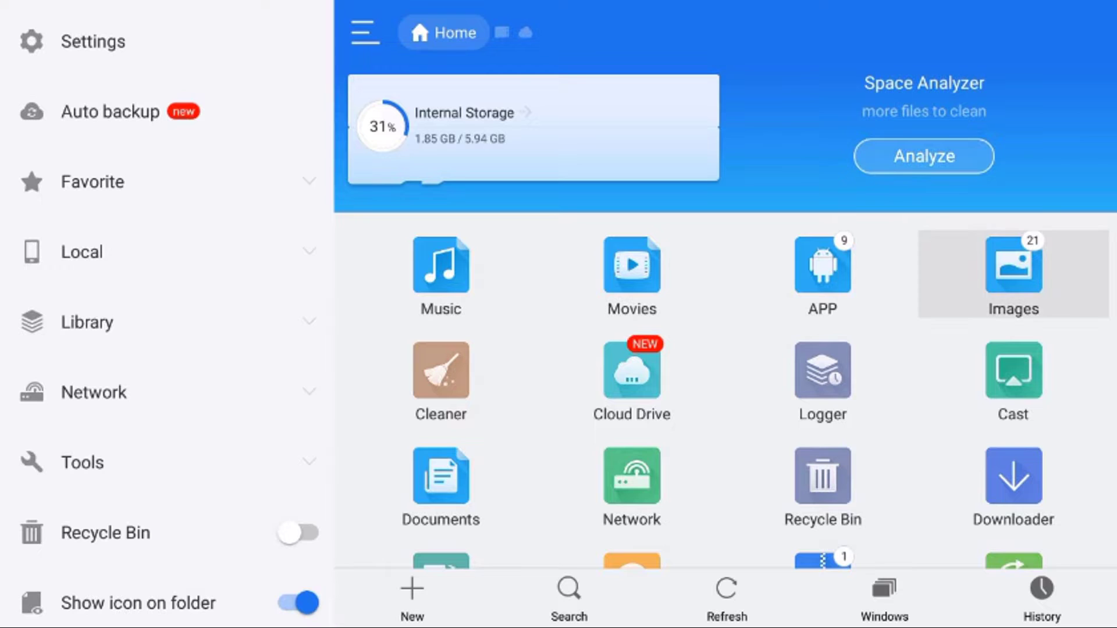
key("Left")
key("Left")
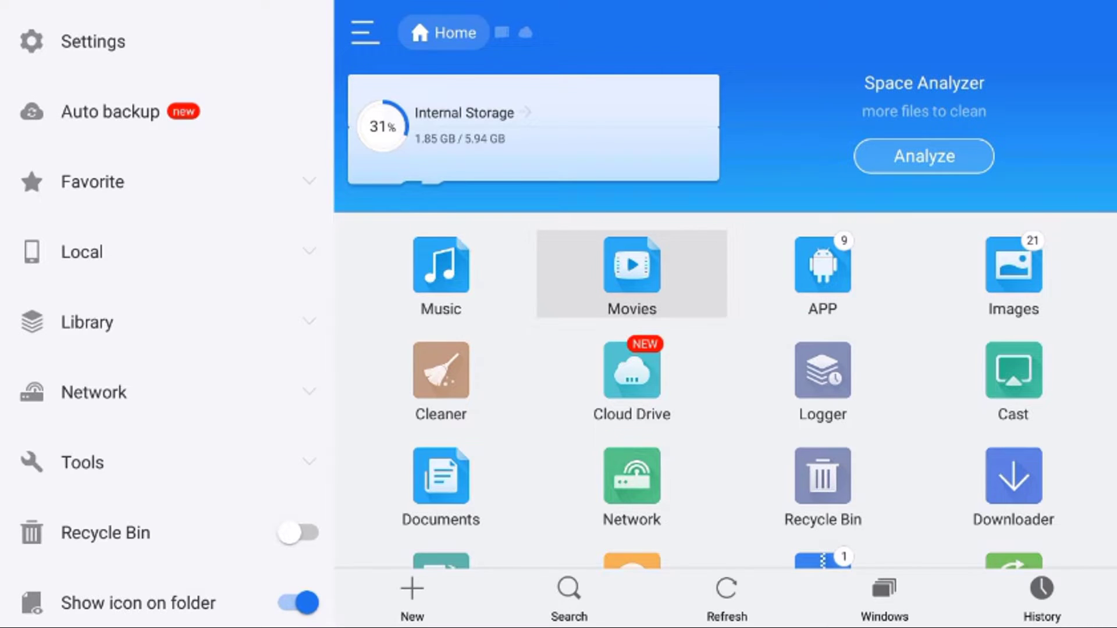
key("Left")
key("Up")
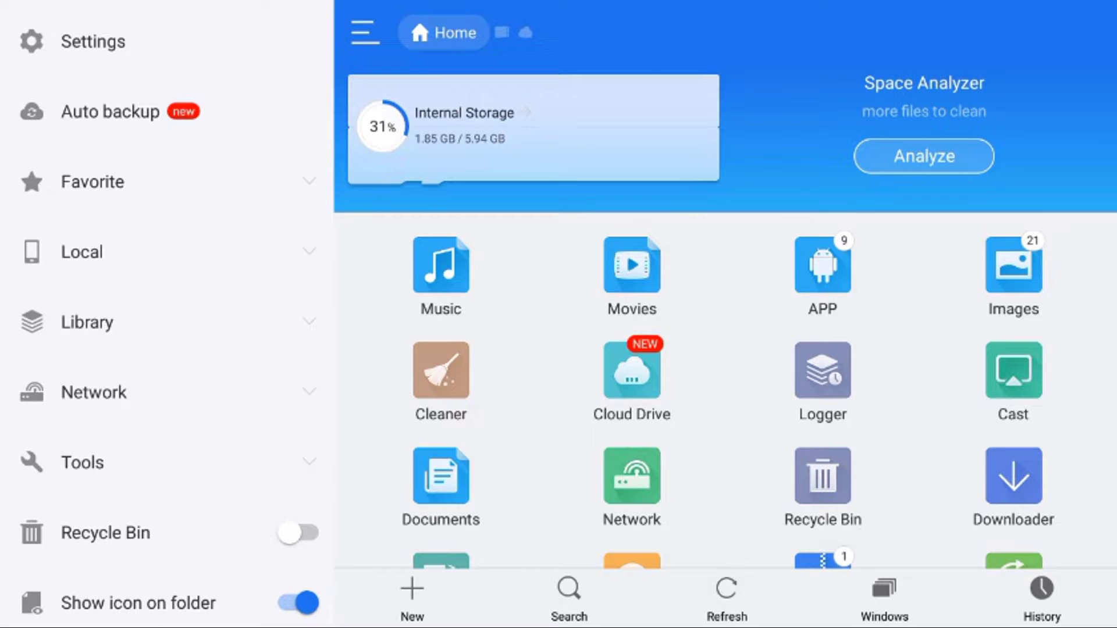
Open the Downloader folder in storage/emulated/0, which holds Nintendo NES.rar.
key("Return")
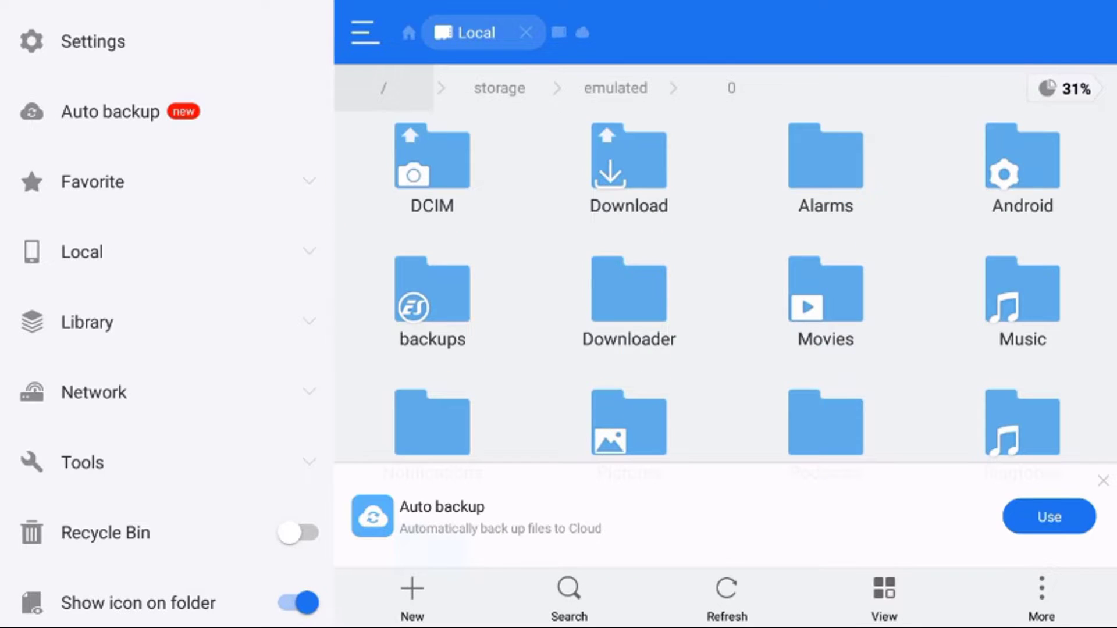
key("Down")
key("Down")
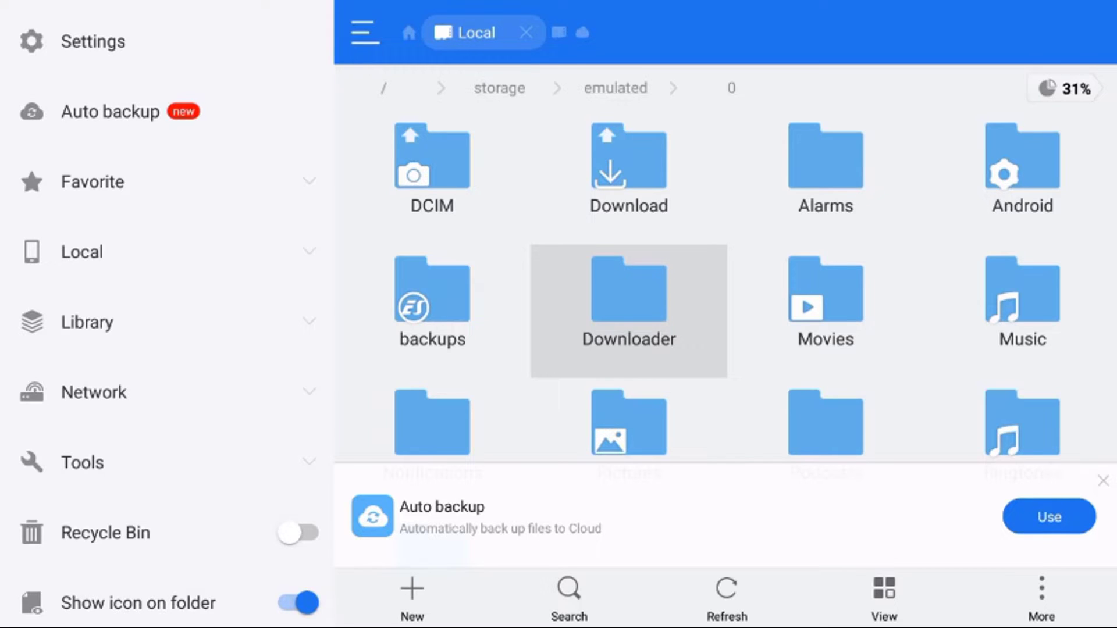
key("Up")
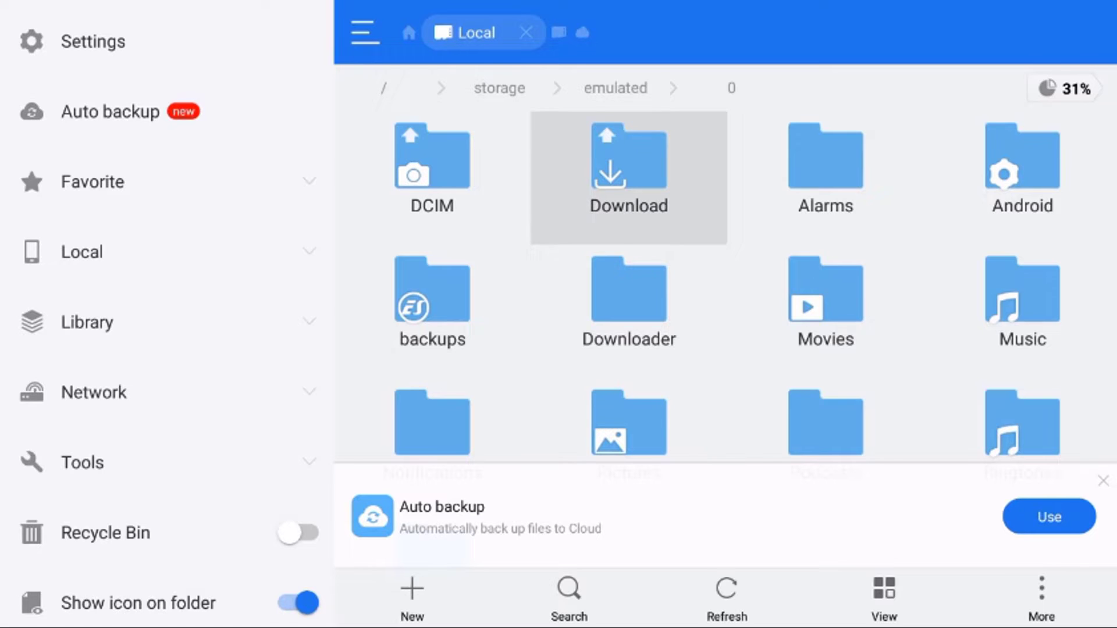
key("Down")
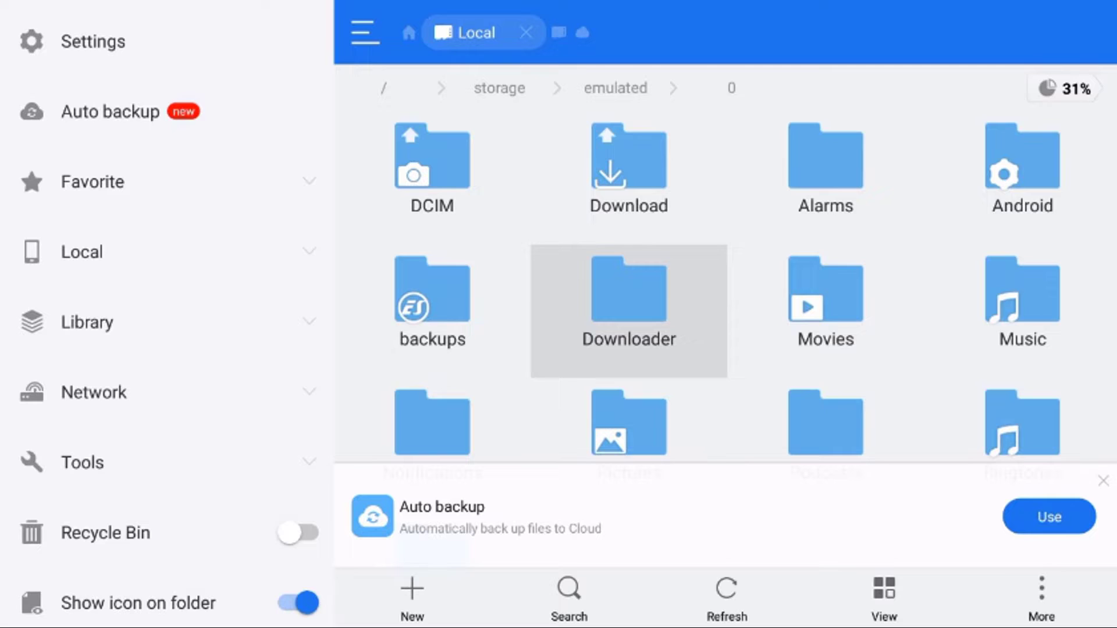
key("Return")
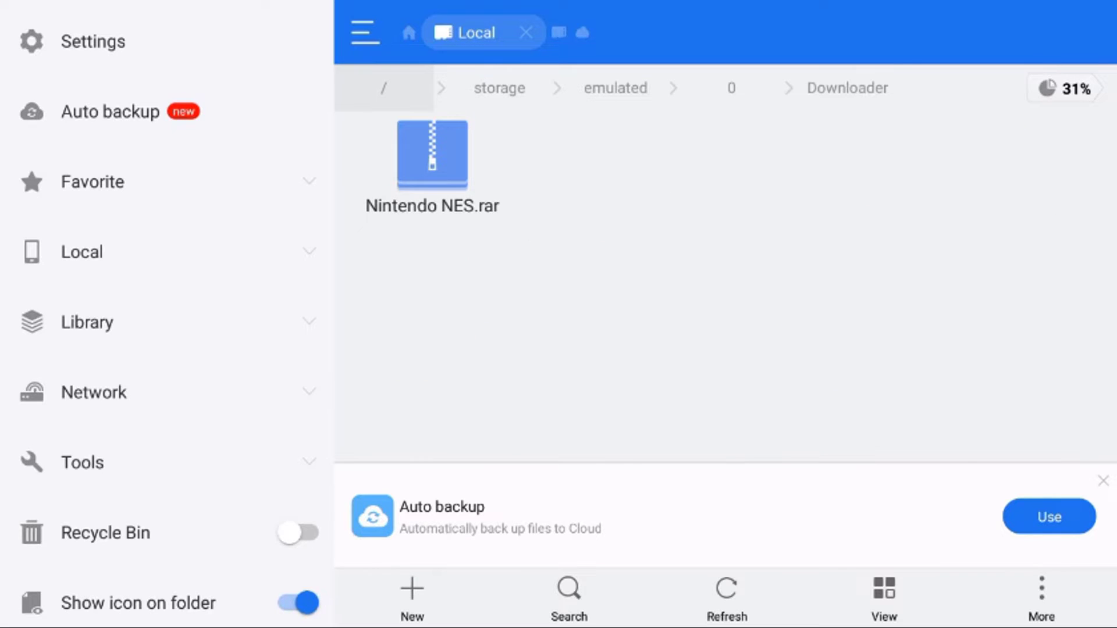
Long-press Nintendo NES.rar to select it and show the copy, cut, delete and rename actions.
key("Down")
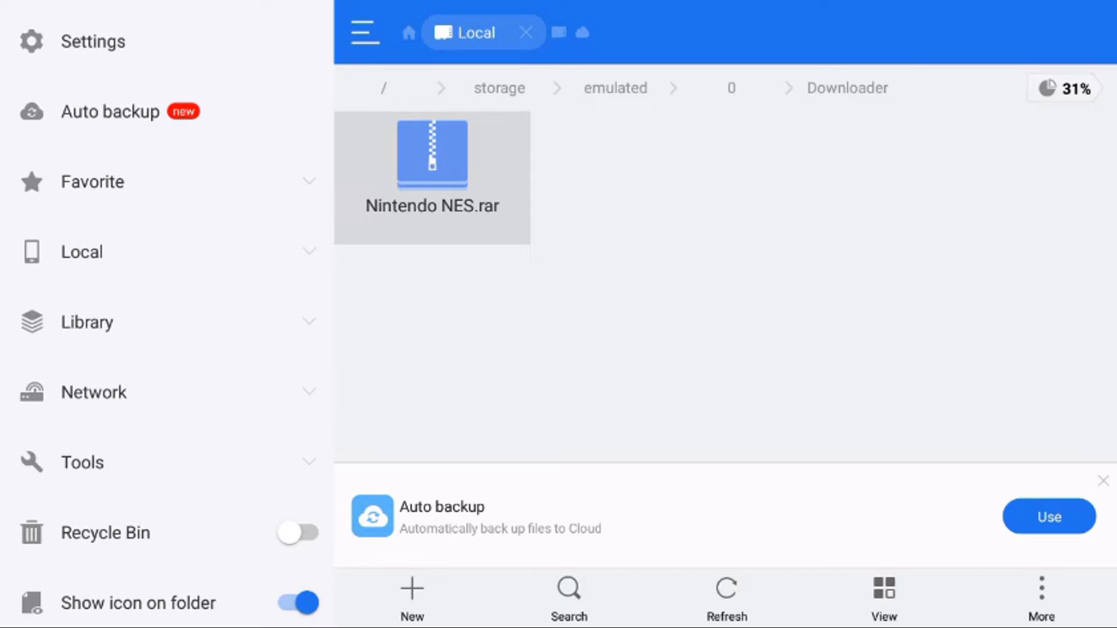
key("Return")
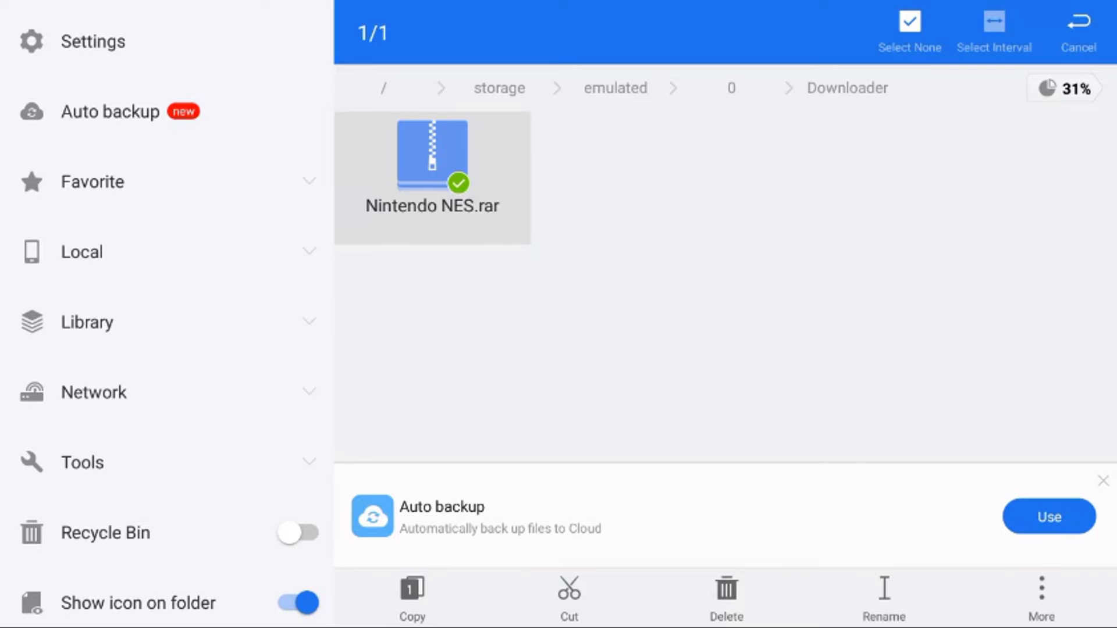
Open the More actions menu for Nintendo NES.rar and move down to Extract to.
key("Left")
key("Down")
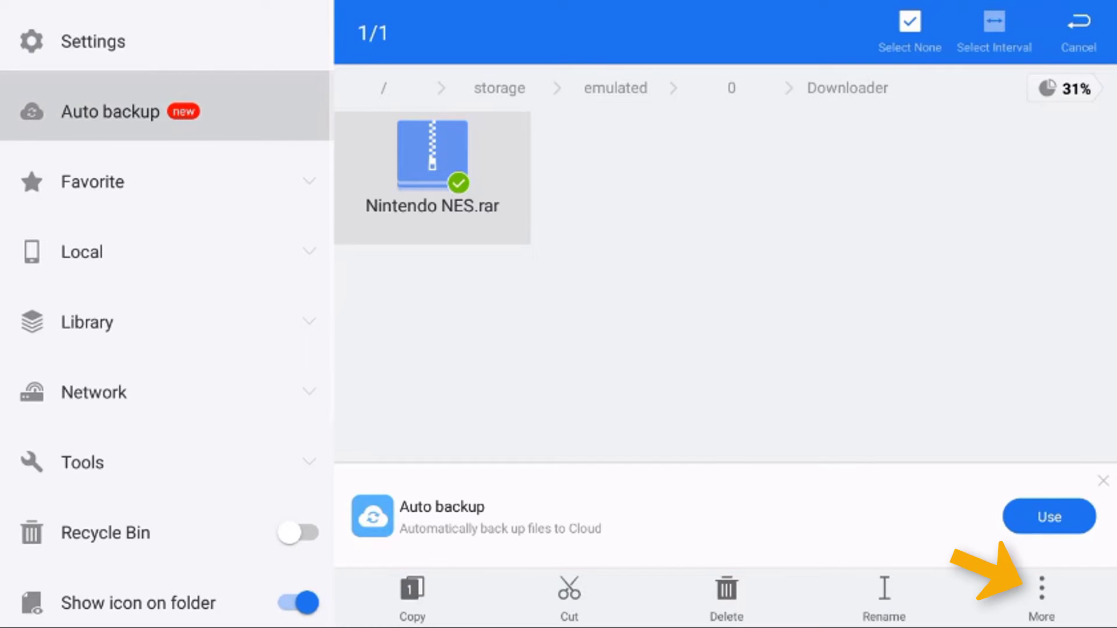
key("Down")
key("Down")
key("Down")
key("Down")
key("Down")
key("Down")
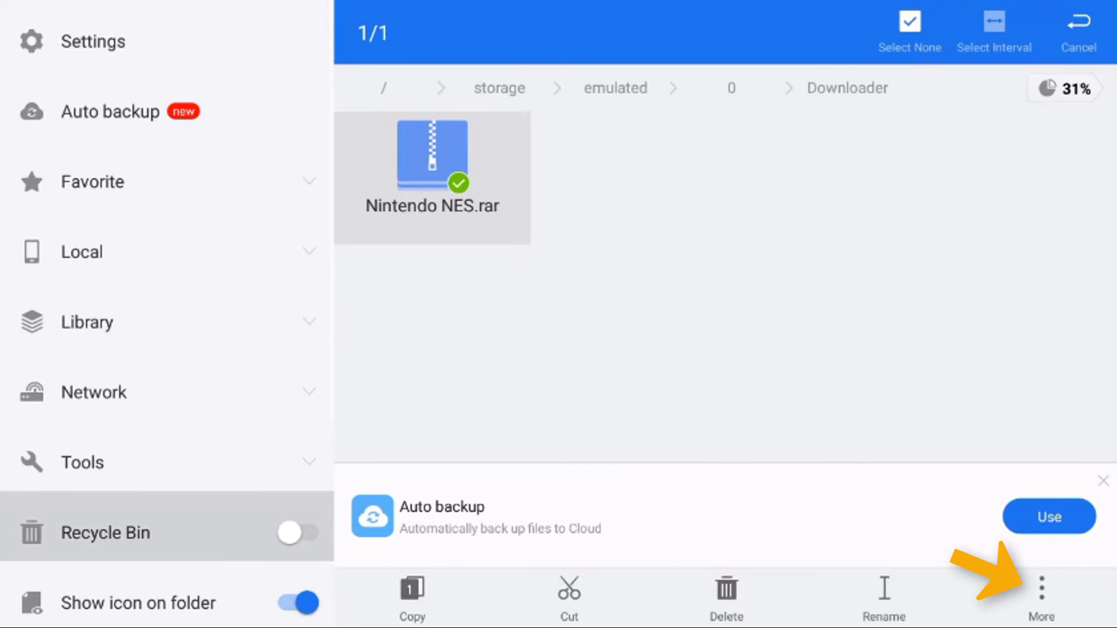
key("Down")
key("Right")
key("Right")
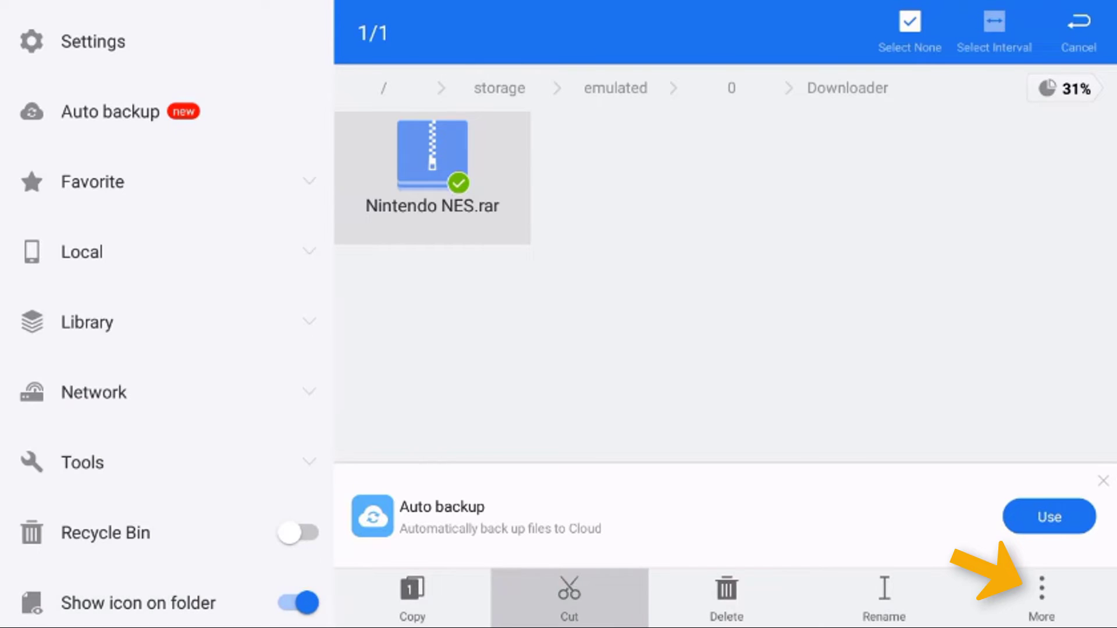
key("Right")
key("Right")
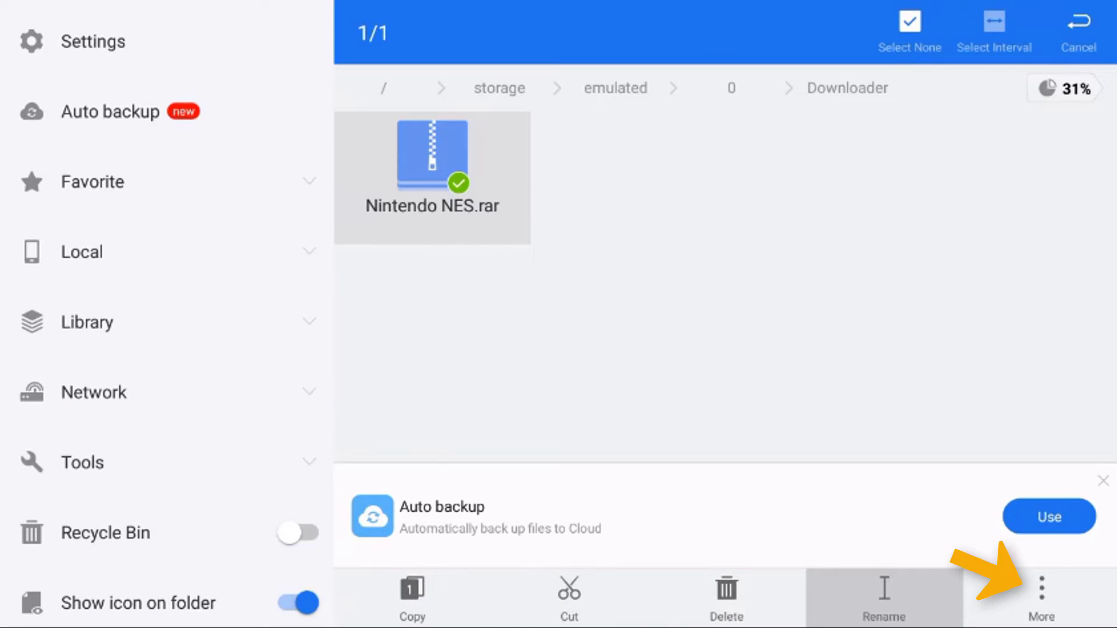
key("Right")
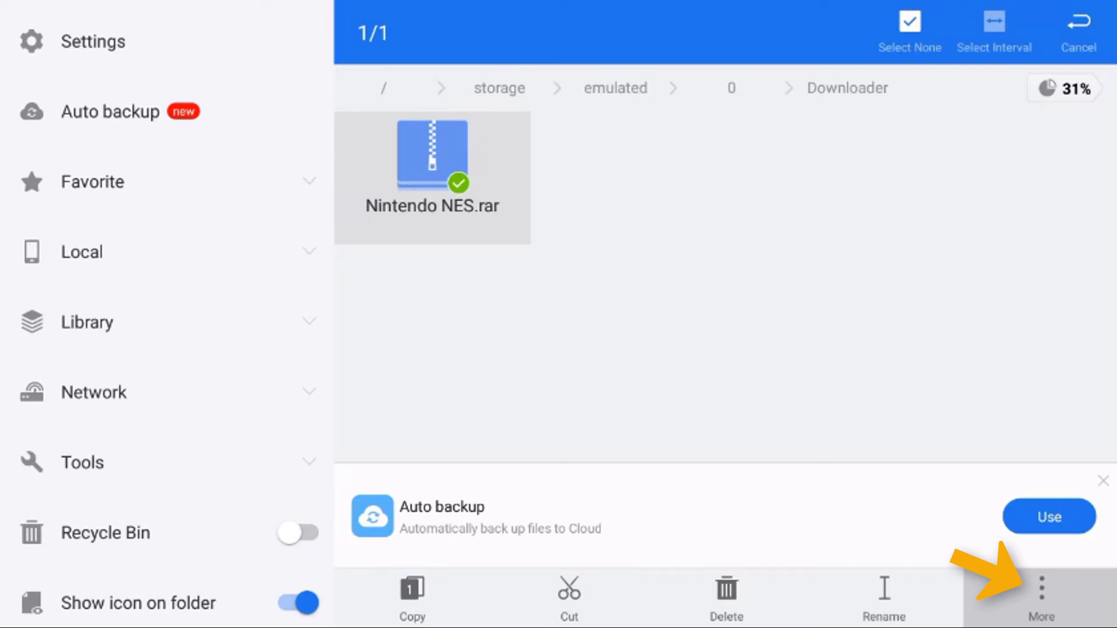
key("Return")
key("Down")
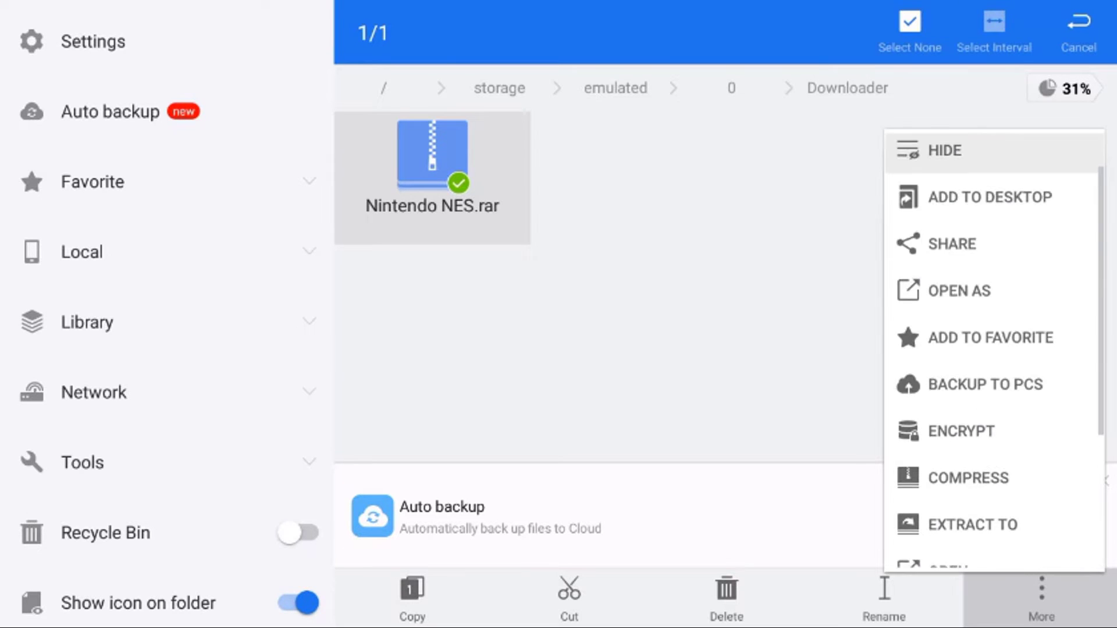
key("Down")
key("Down")
key("Down")
key("Down")
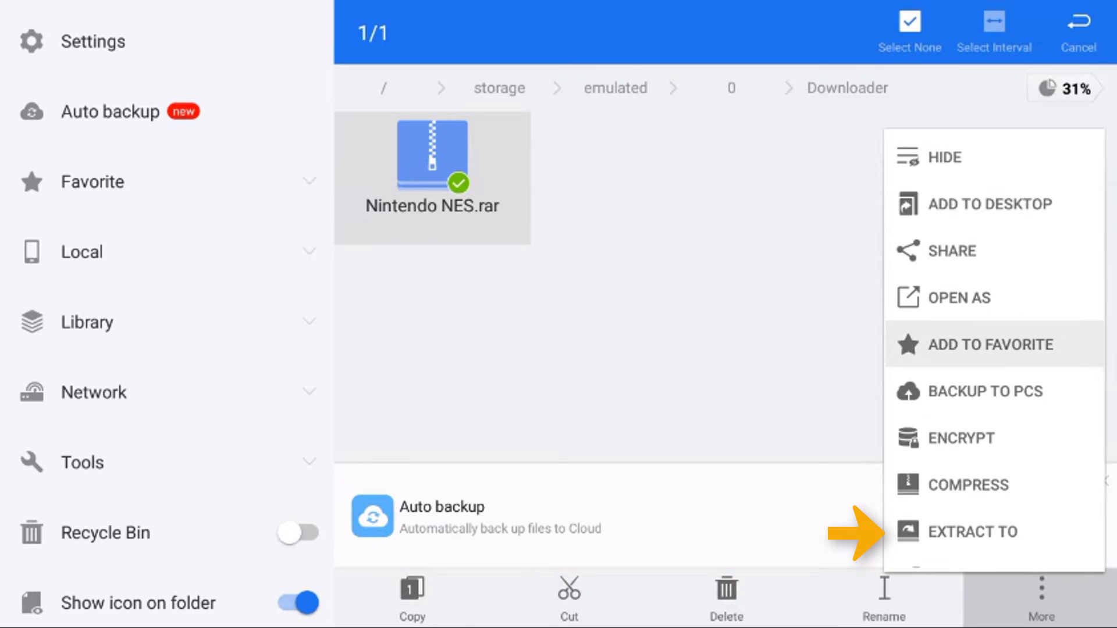
key("Down")
key("Down")
key("Down")
key("Down")
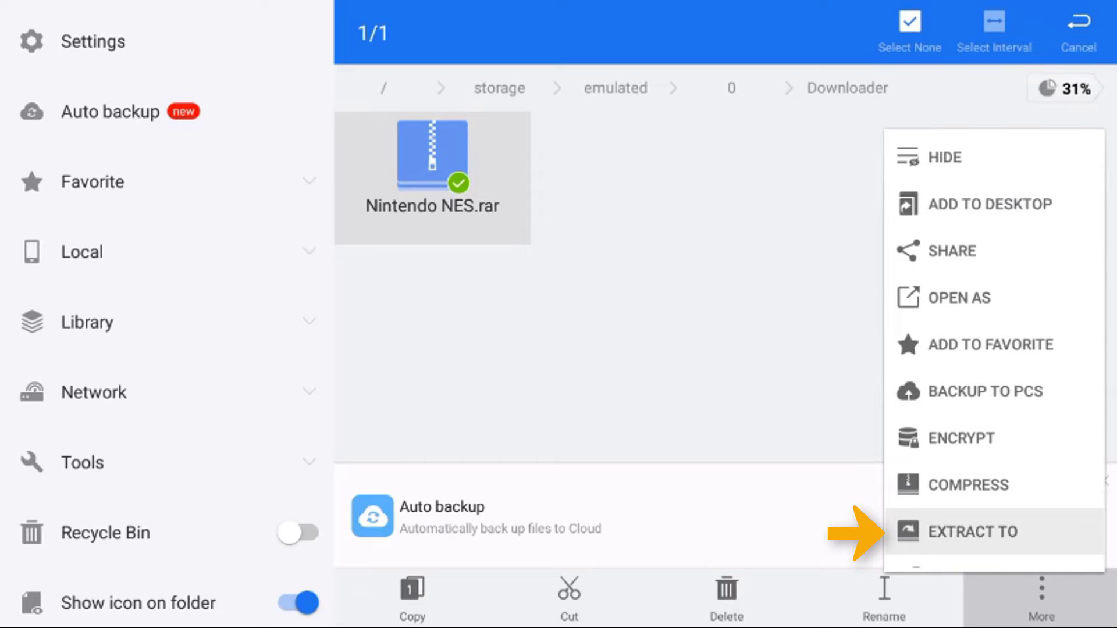
Extract Nintendo NES.rar to the current path, creating an NES USA folder in Downloader.
key("Return")
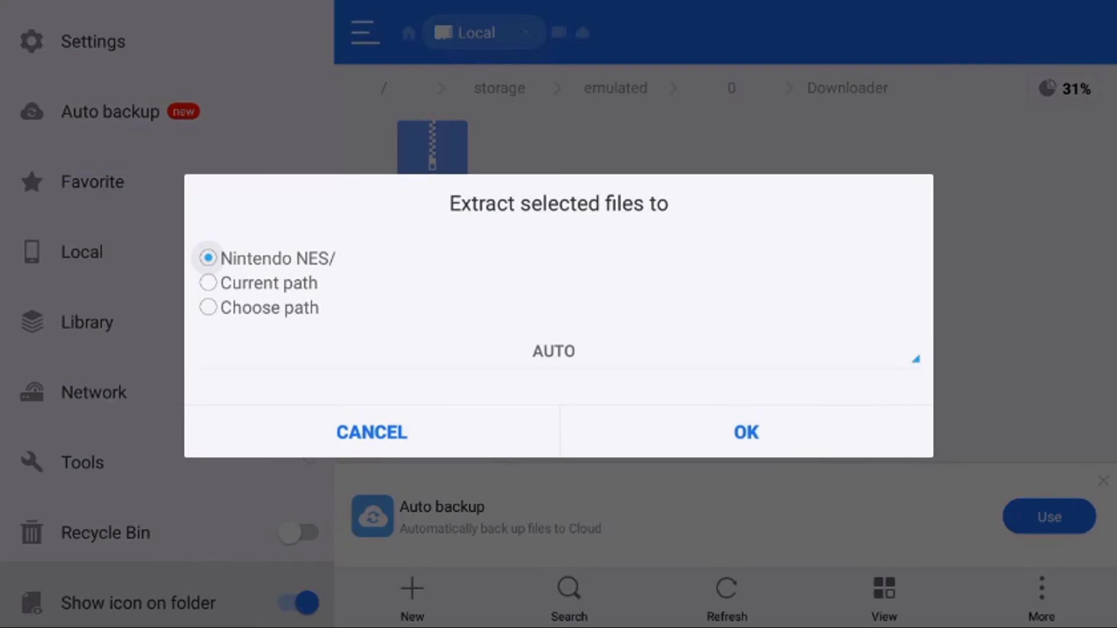
key("Down")
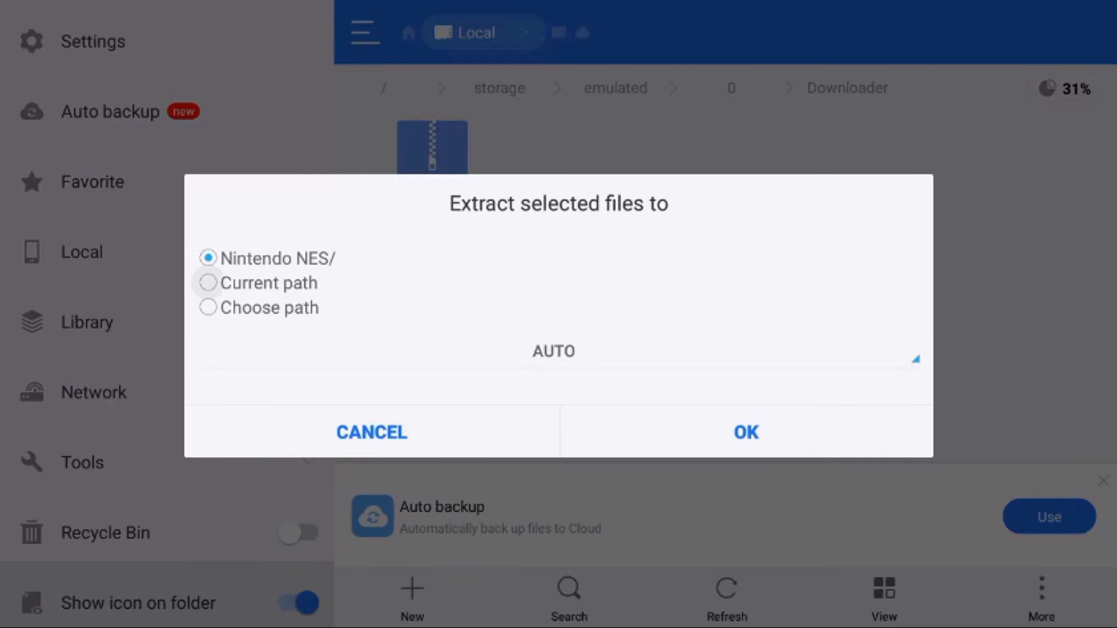
key("Return")
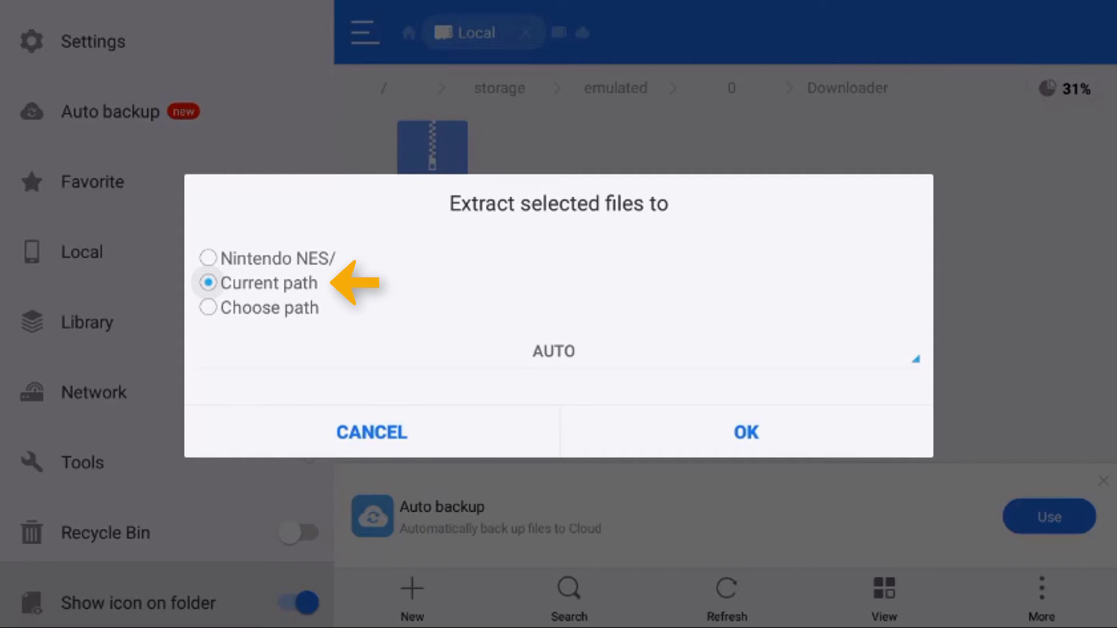
key("Down")
key("Down")
key("Down")
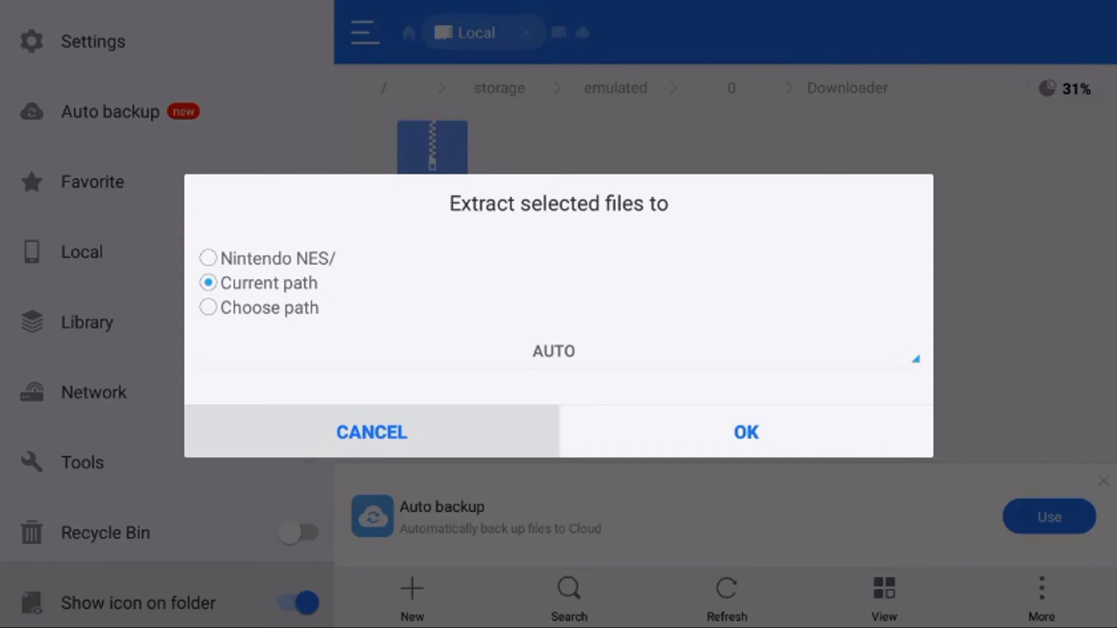
key("Right")
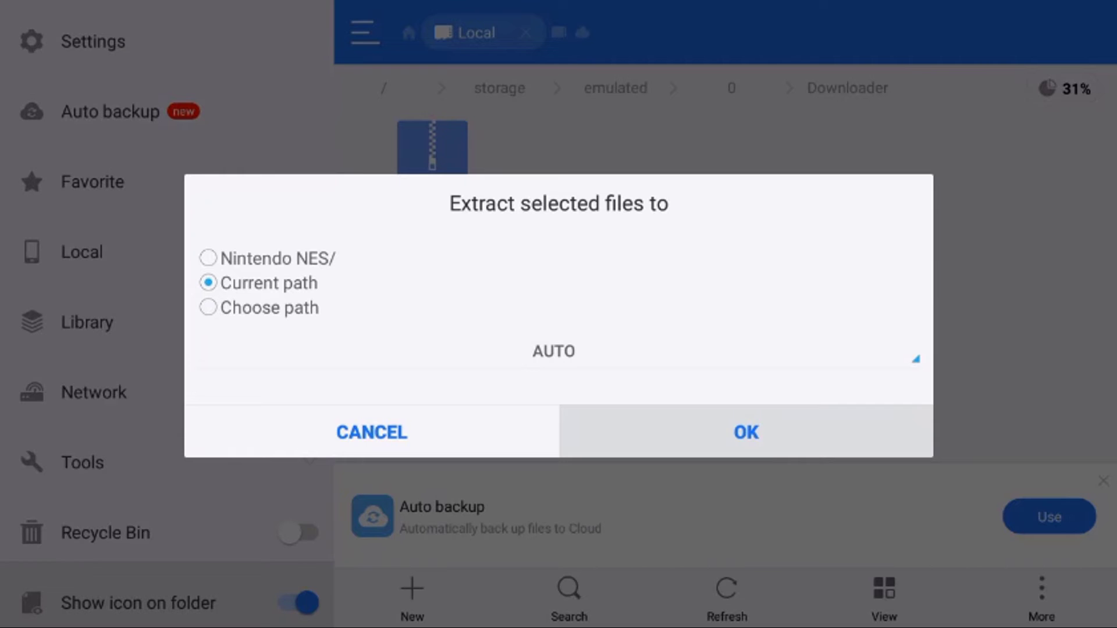
key("Return")
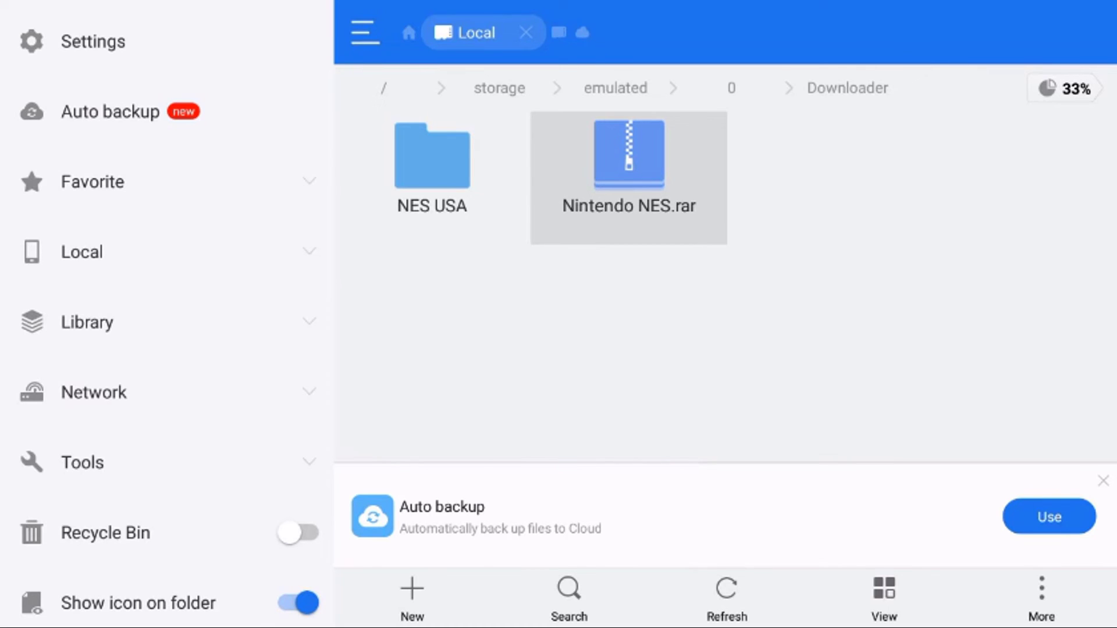
Select Nintendo NES.rar and choose Delete, bringing up its 115.52 MB deletion confirmation.
key("Return")
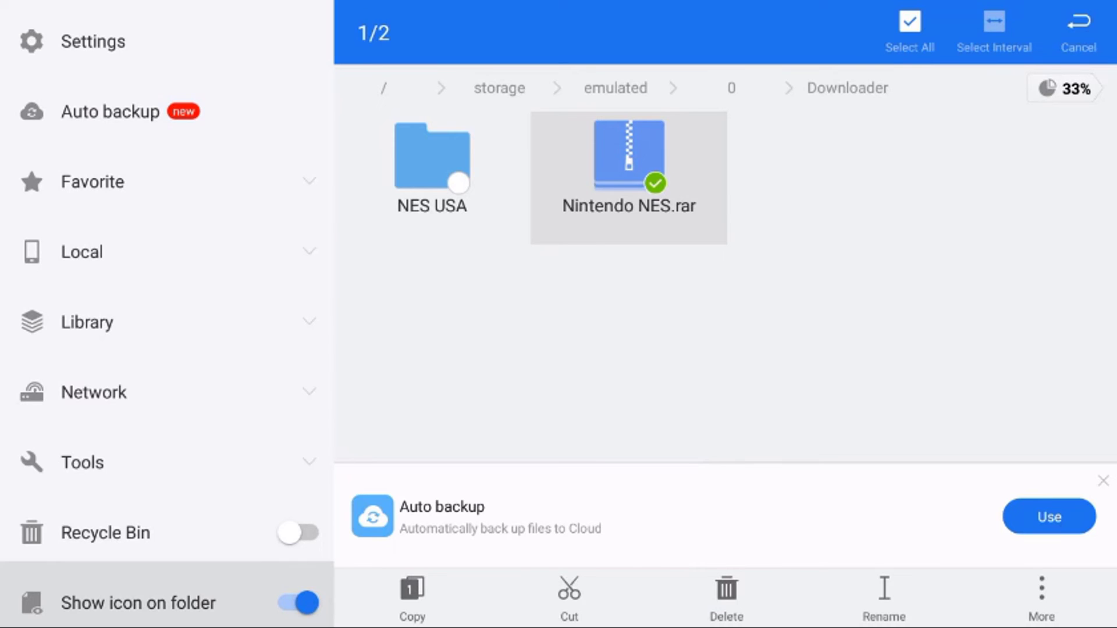
key("Down")
key("Down")
key("Right")
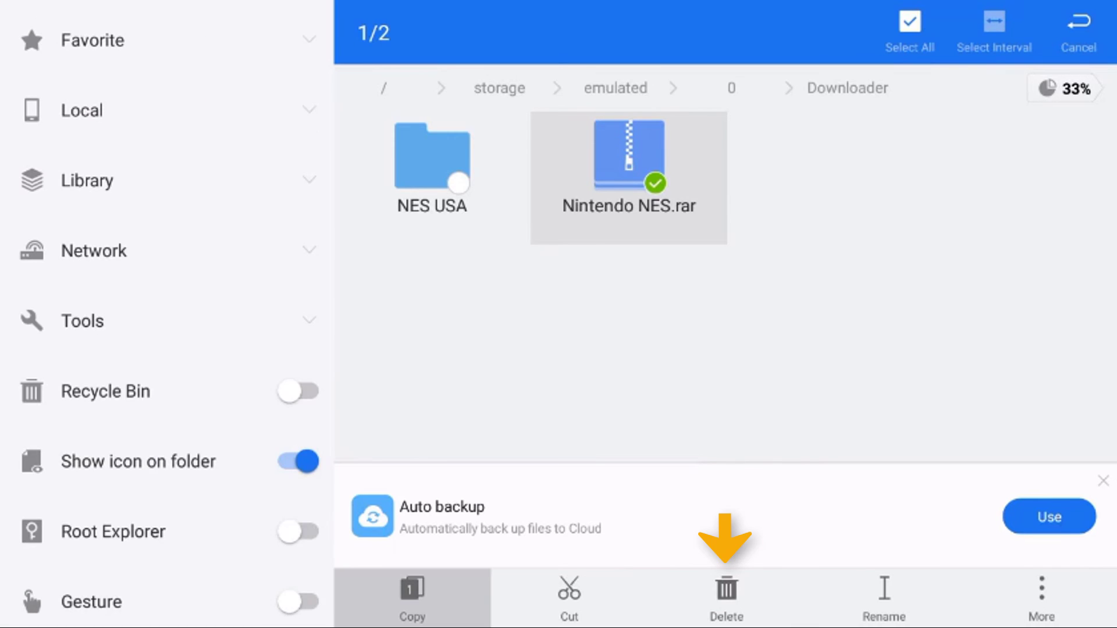
key("Right")
key("Right")
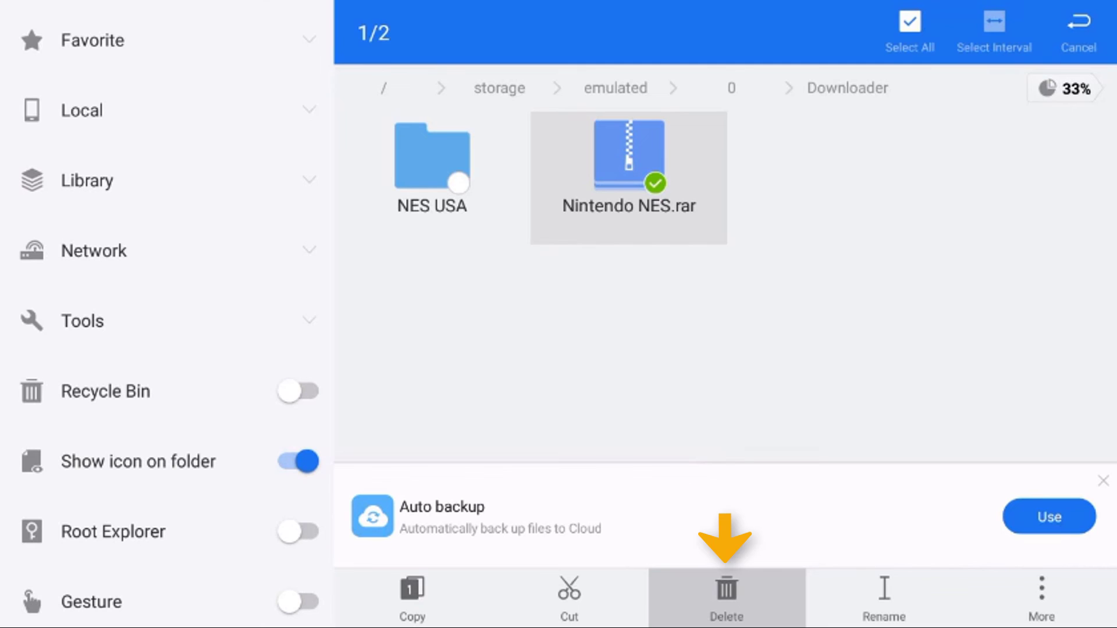
key("Return")
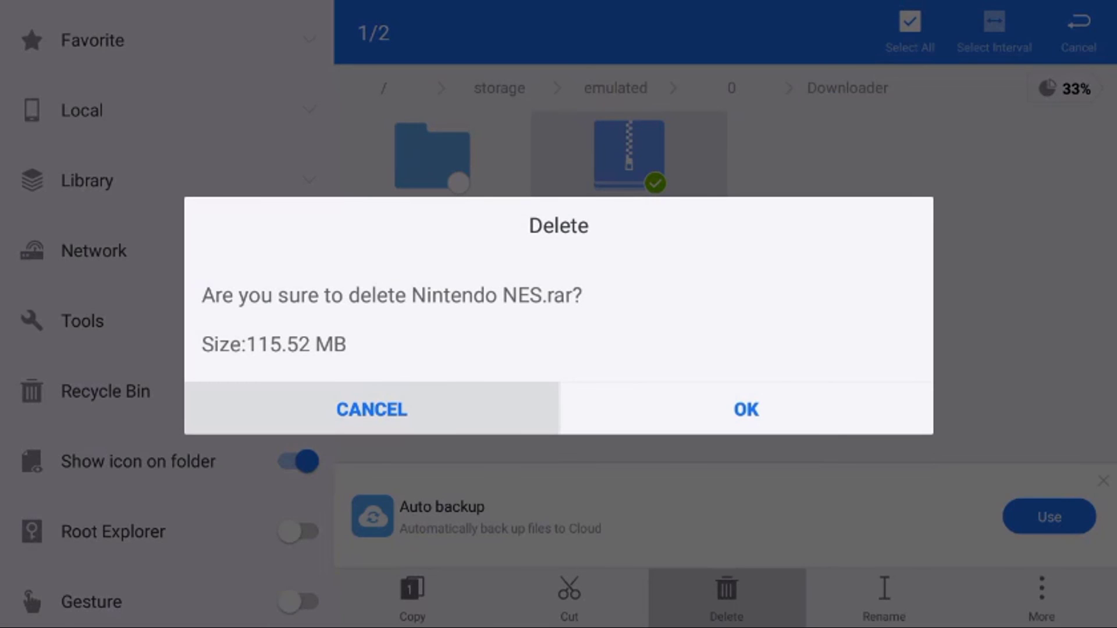